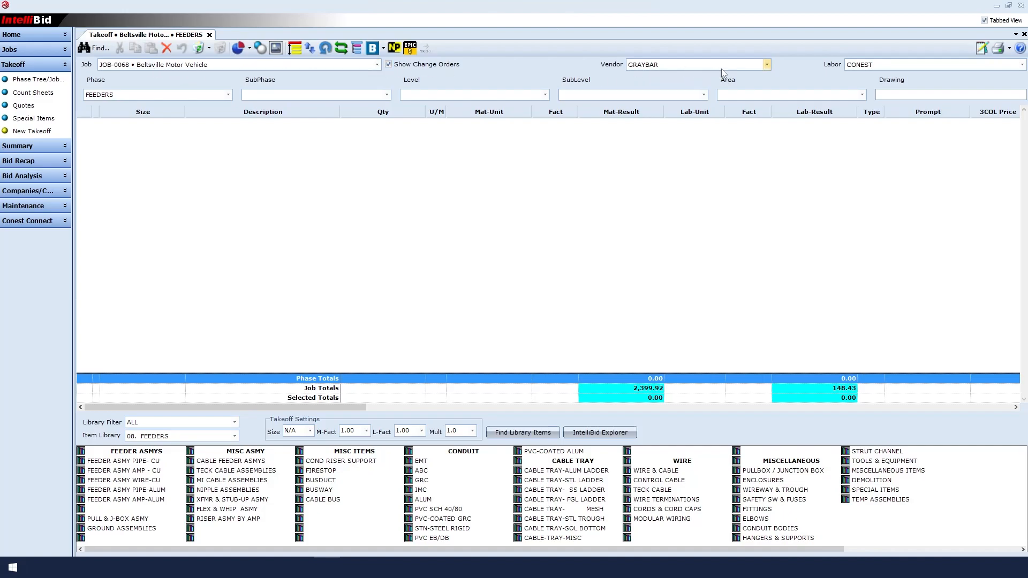
Review the labor pricing options and takeoff phases, keeping the FEEDERS phase
click(872, 67)
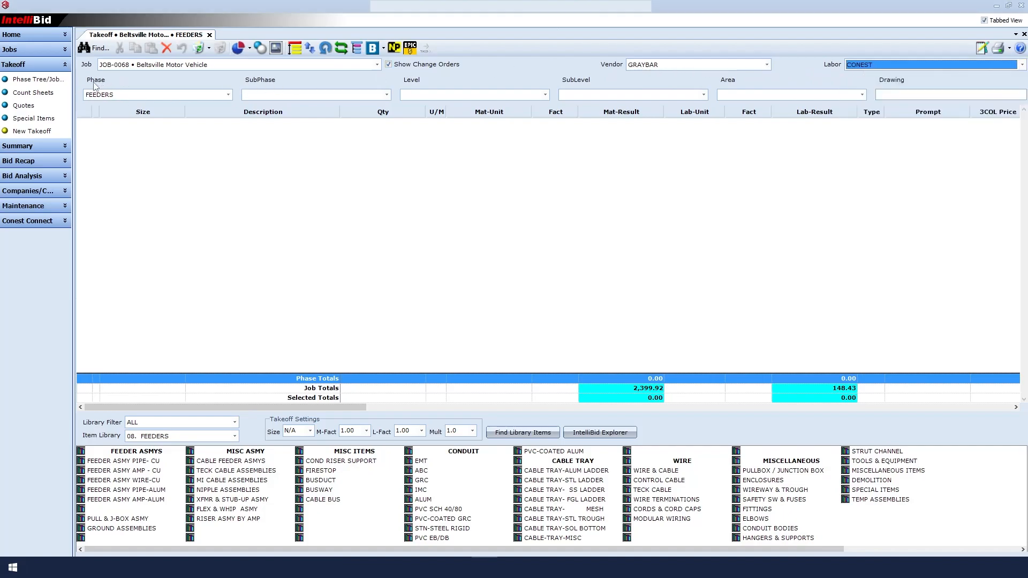
click(228, 94)
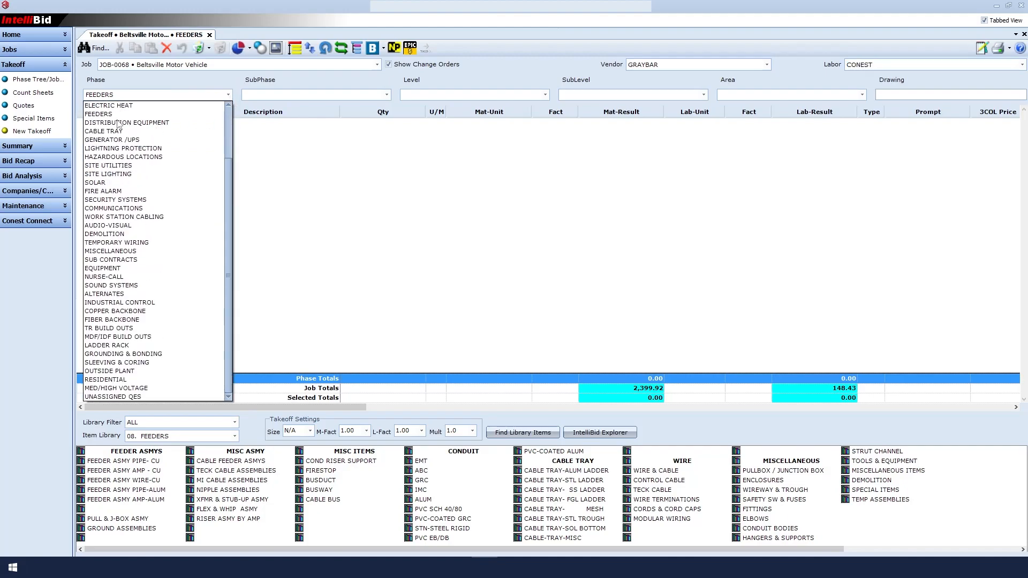
click(96, 118)
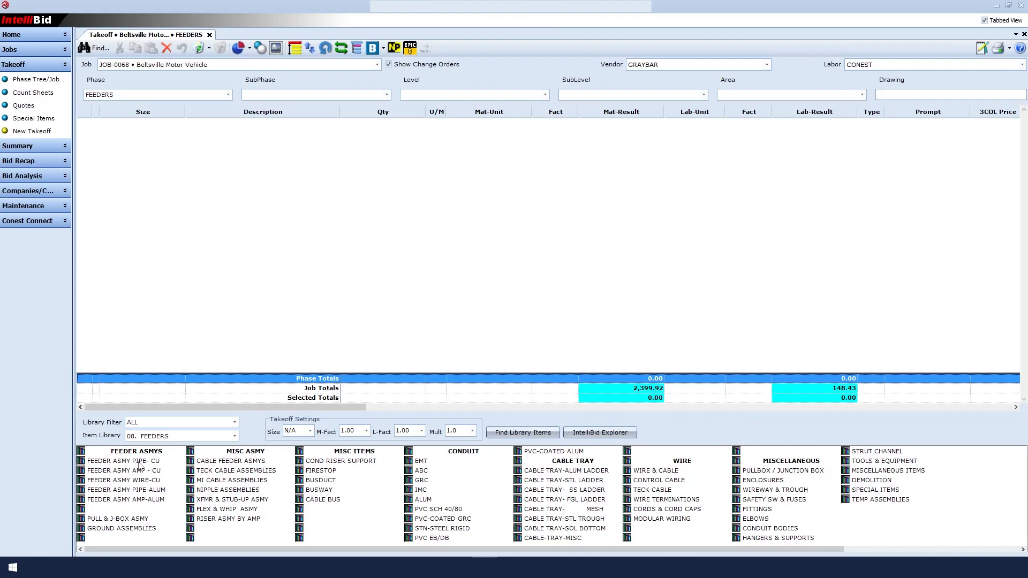
Bring up the EMT on bar-joist sizes from the FEEDER ASMY PIPE- CU library
click(129, 461)
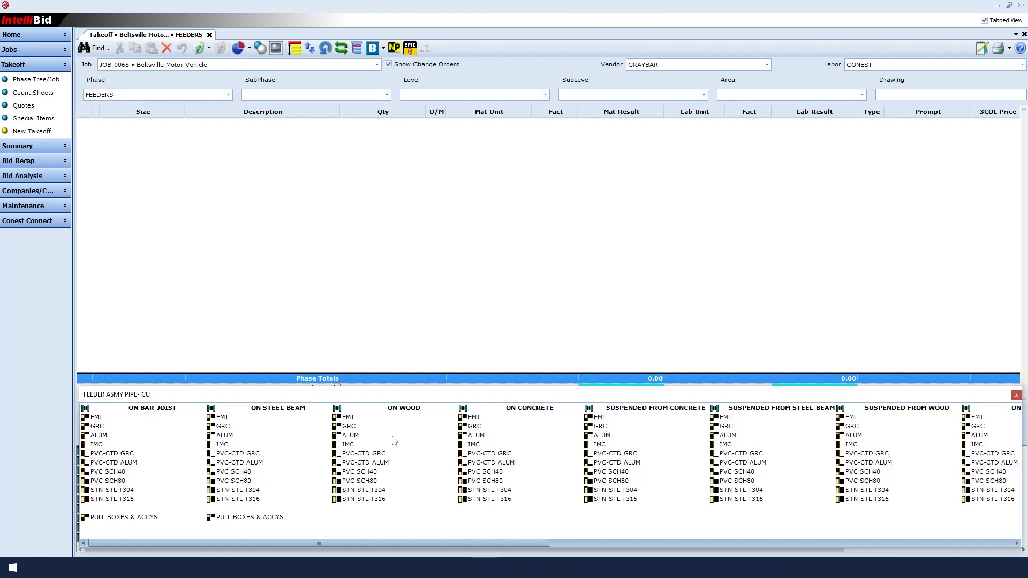
drag(425, 543, 935, 543)
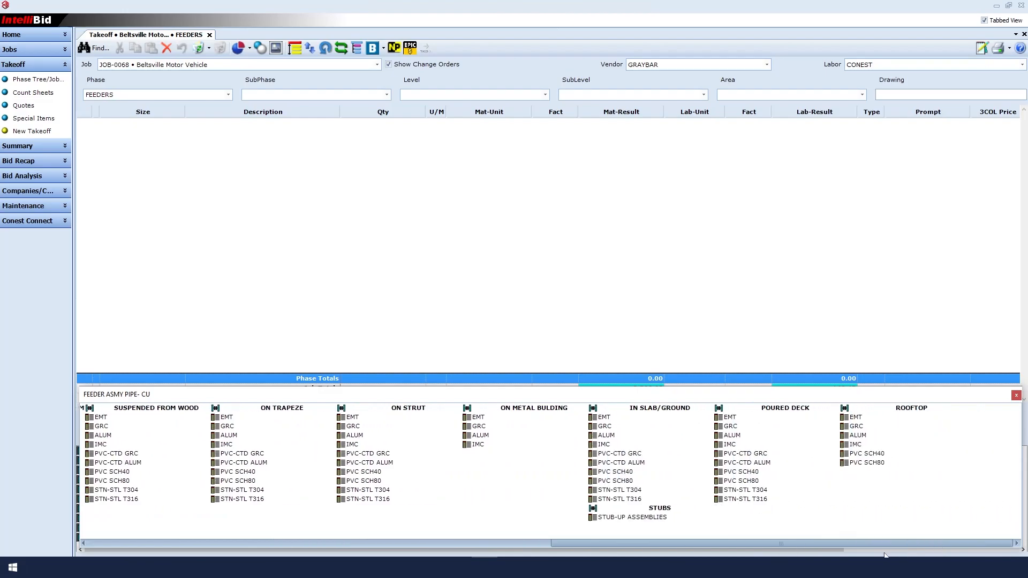
drag(938, 544, 280, 543)
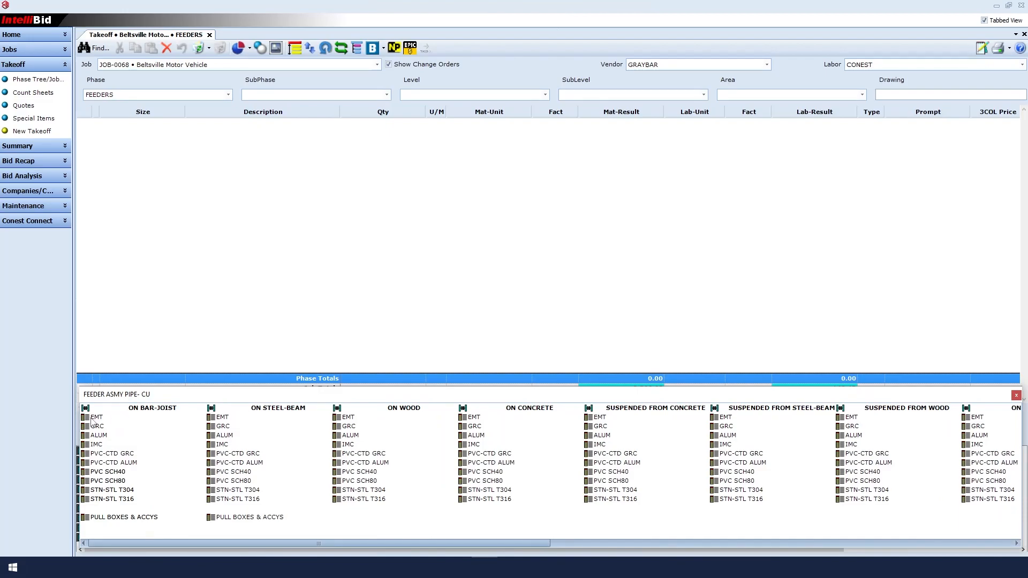
click(93, 419)
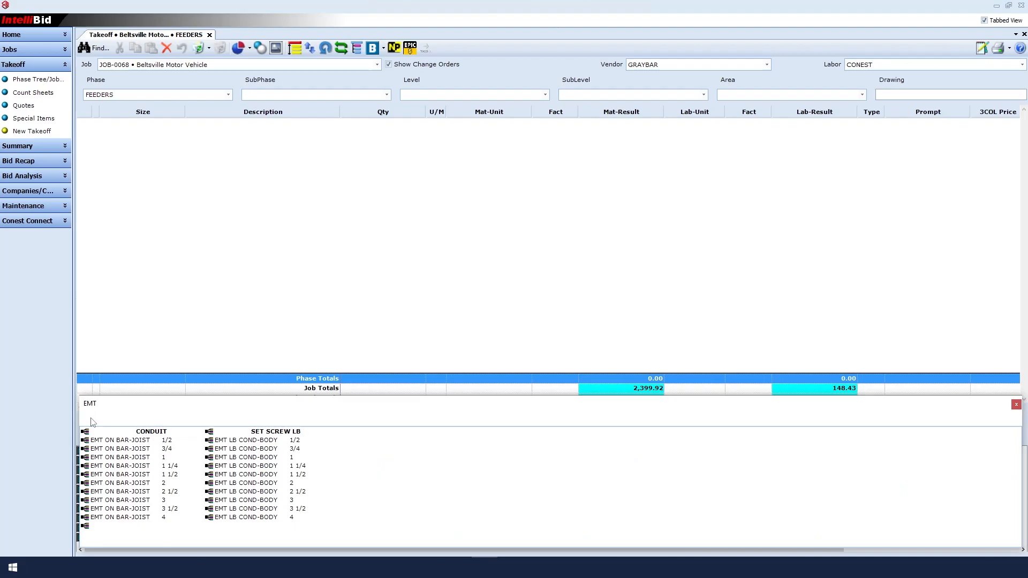
Choose EMT ON BAR-JOIST 3/4 with steel SS coupling and connector, plastic bushing, THHN 12 and green THHN 12
click(97, 452)
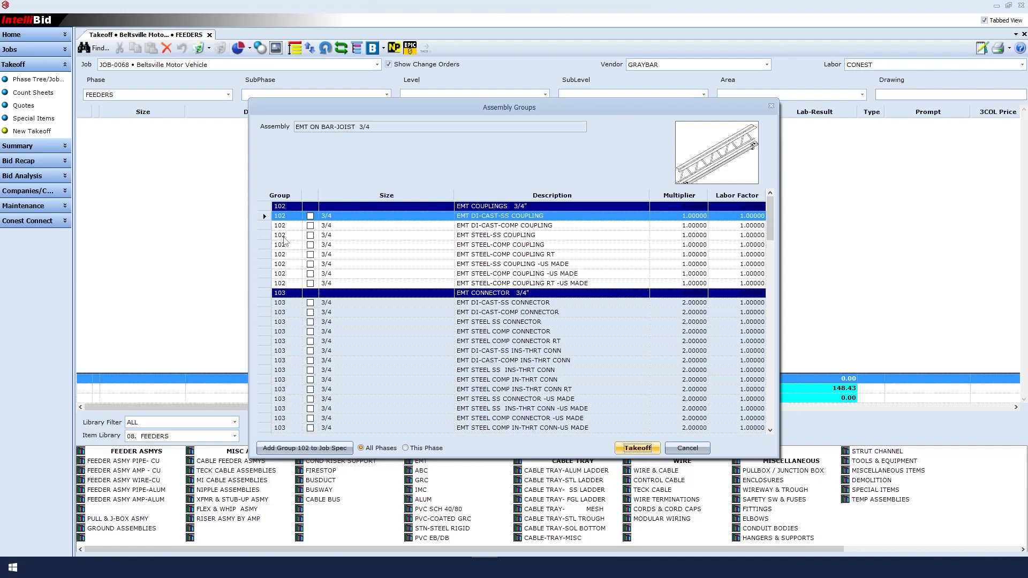
click(309, 235)
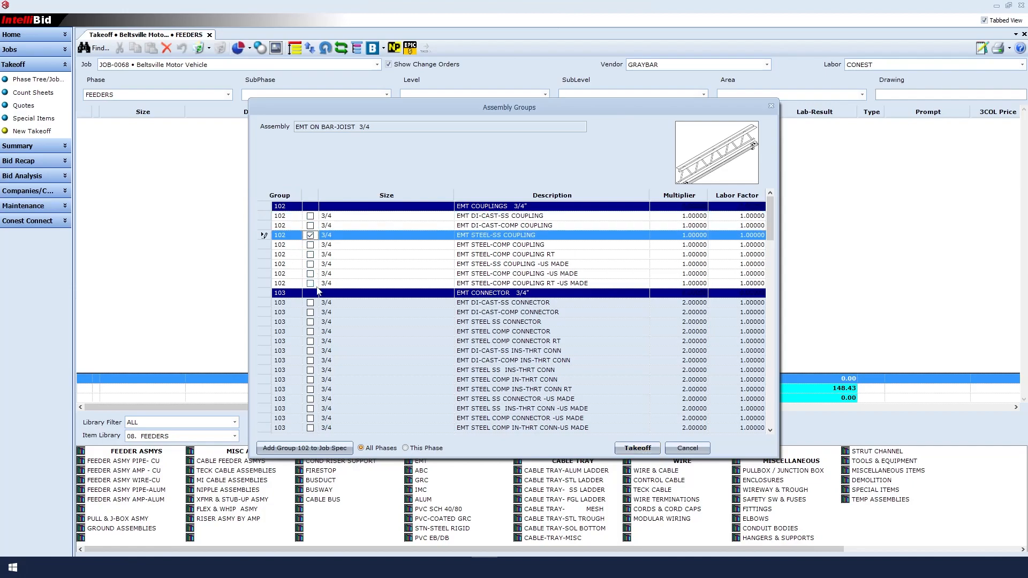
click(310, 322)
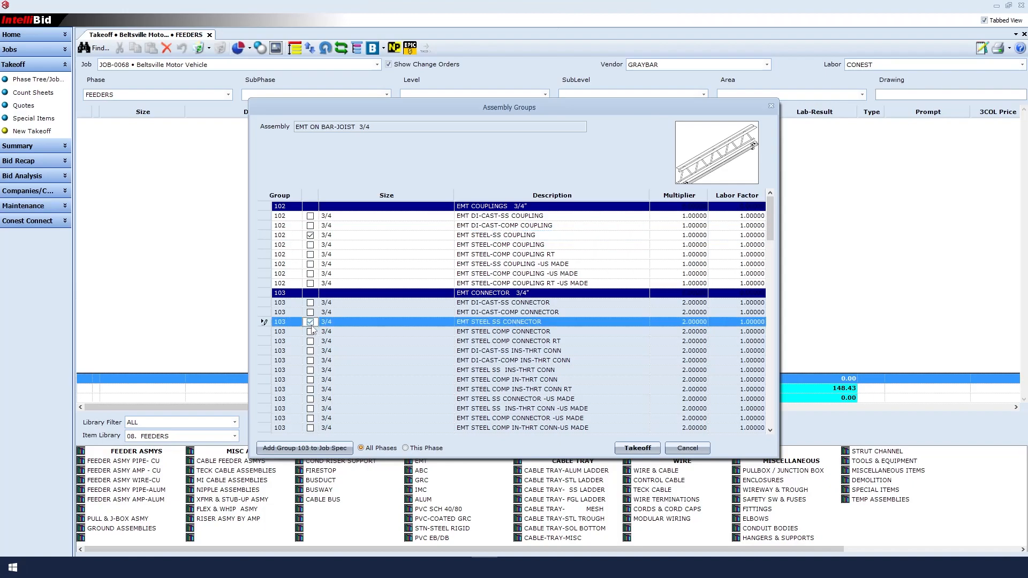
scroll(313, 354, down, 4)
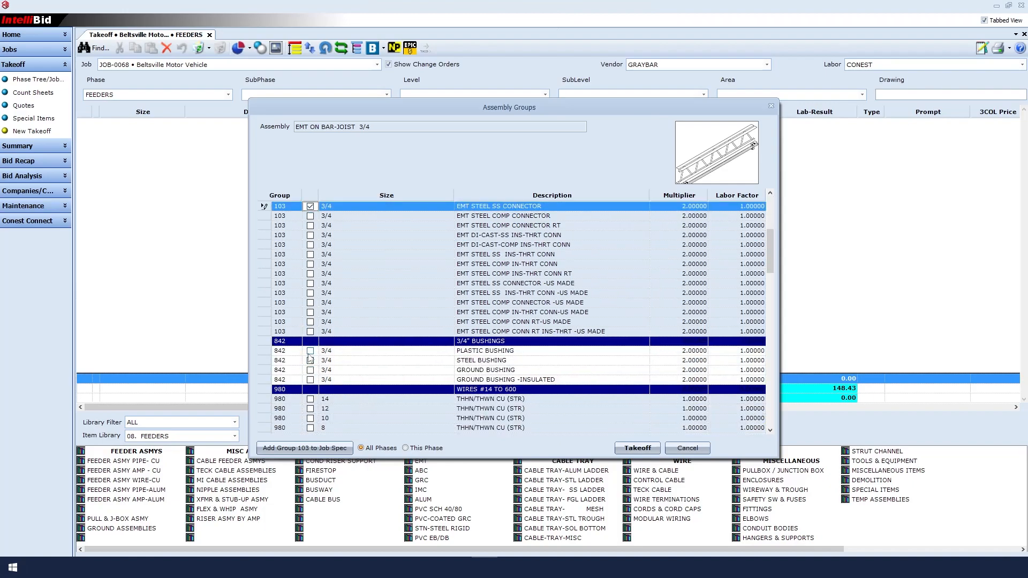
click(311, 351)
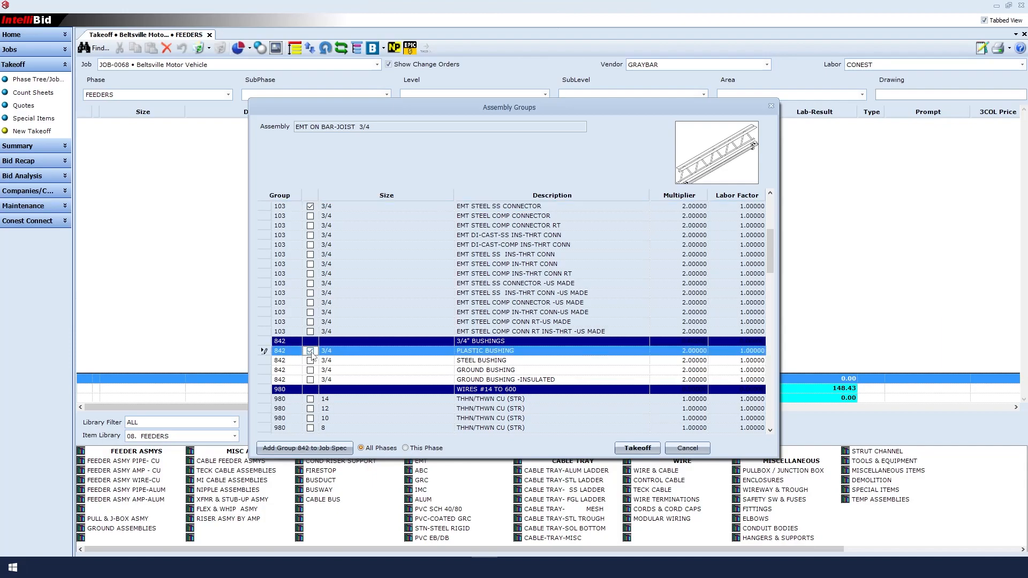
scroll(312, 358, down, 2)
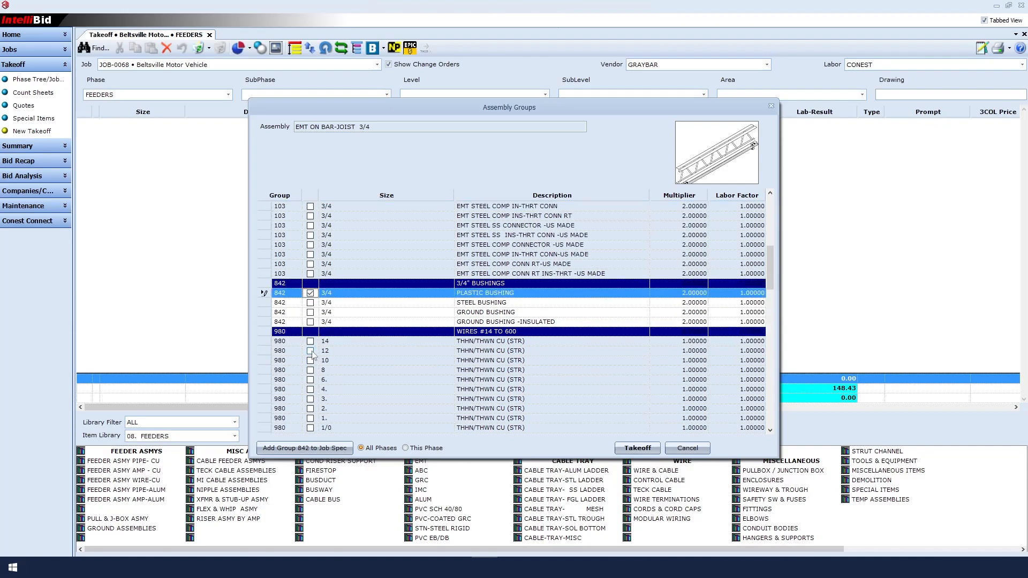
click(310, 351)
scroll(312, 353, down, 1)
scroll(312, 355, down, 1)
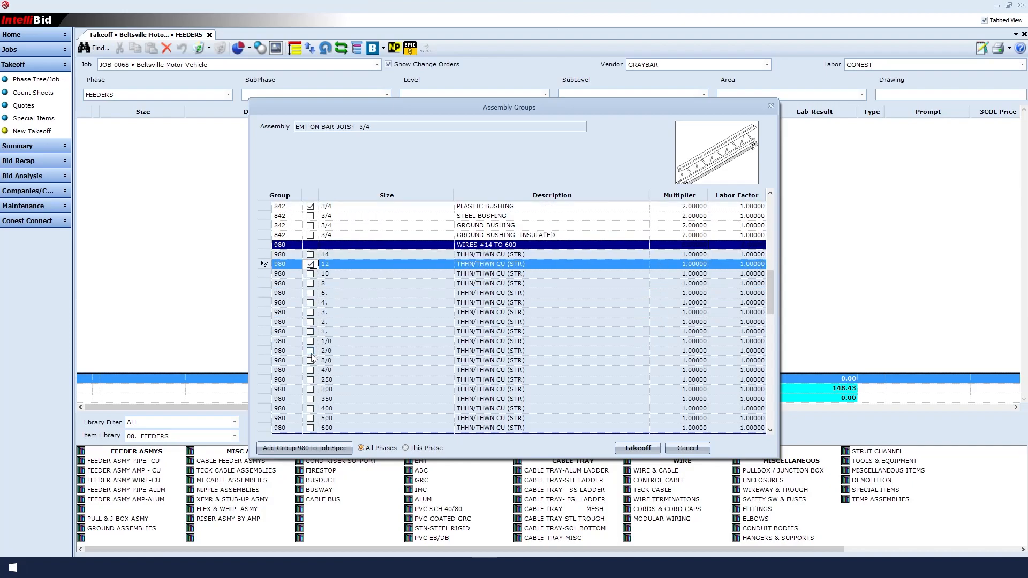
scroll(311, 357, down, 2)
scroll(312, 358, down, 3)
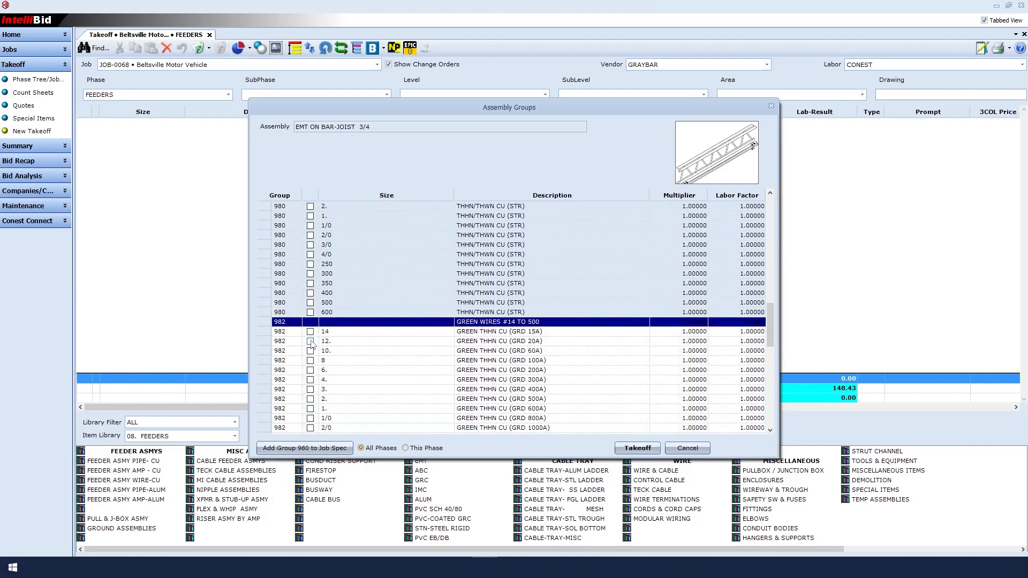
click(311, 341)
scroll(310, 344, down, 1)
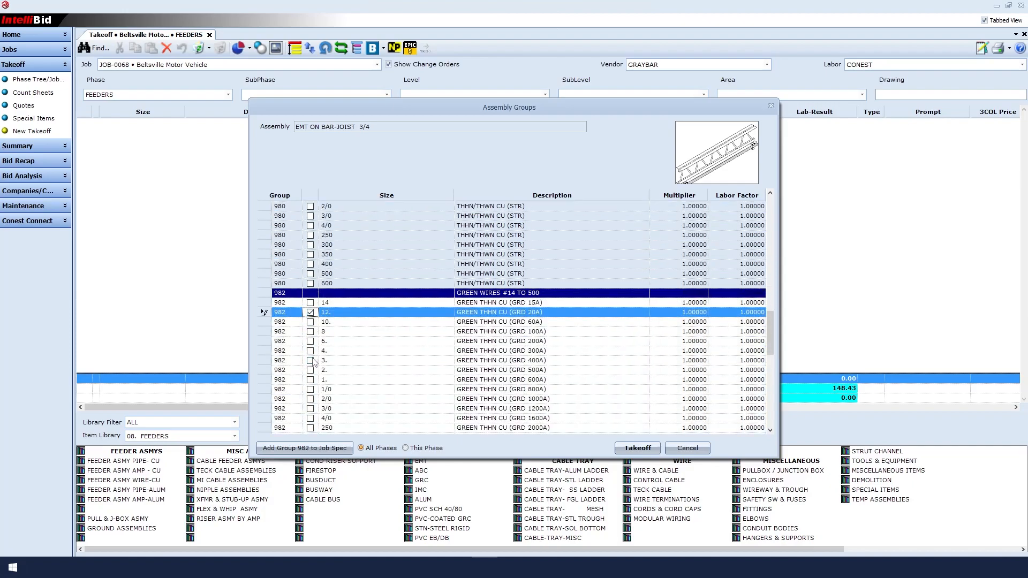
scroll(312, 354, down, 2)
scroll(313, 365, down, 2)
scroll(314, 370, down, 1)
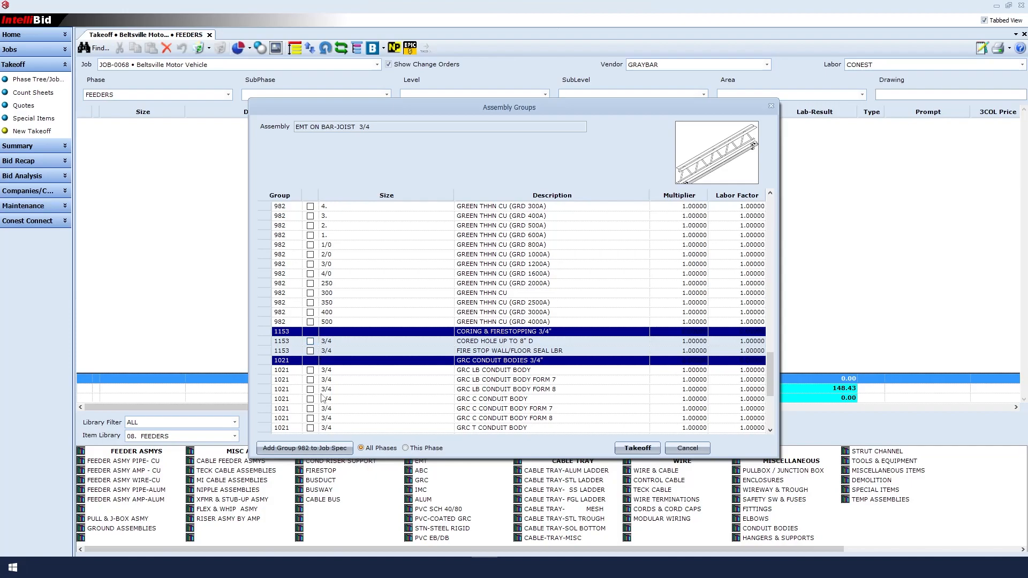
scroll(323, 410, down, 4)
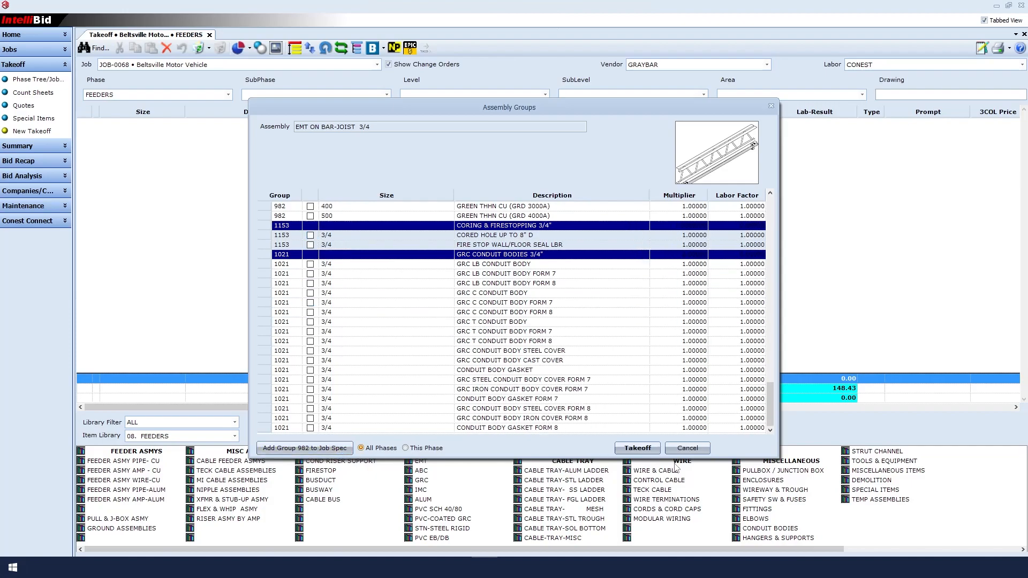
Start the takeoff with a comment, 100 ft conduit length and 1 run
click(637, 448)
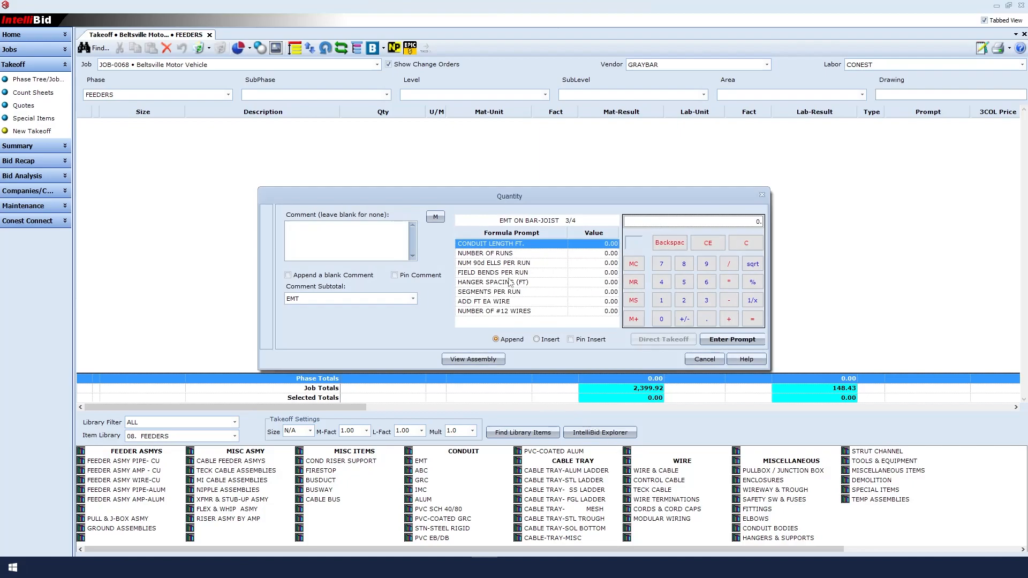
click(297, 230)
text(MDP TO PAN)
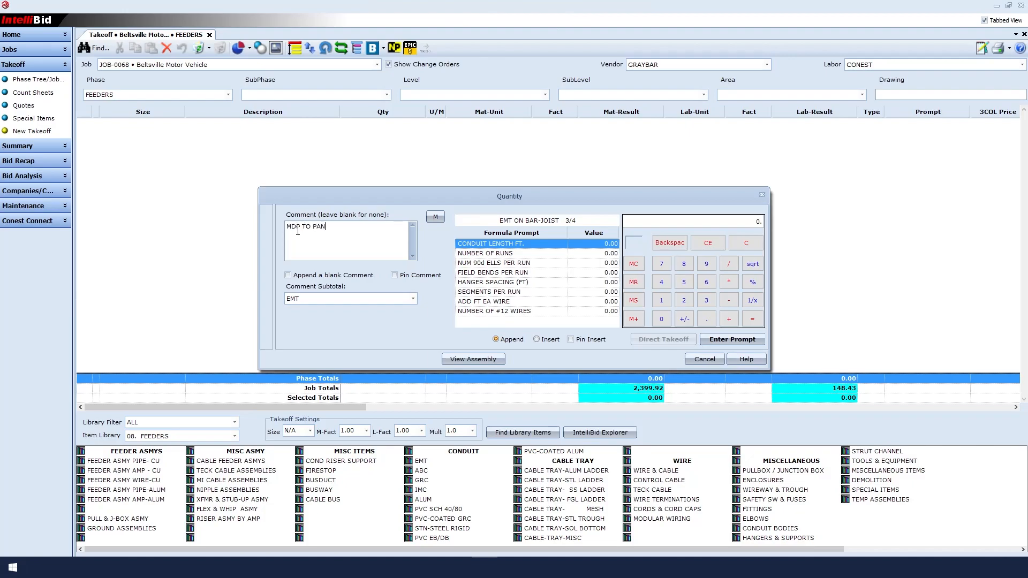
text(EL A)
click(661, 301)
click(661, 319)
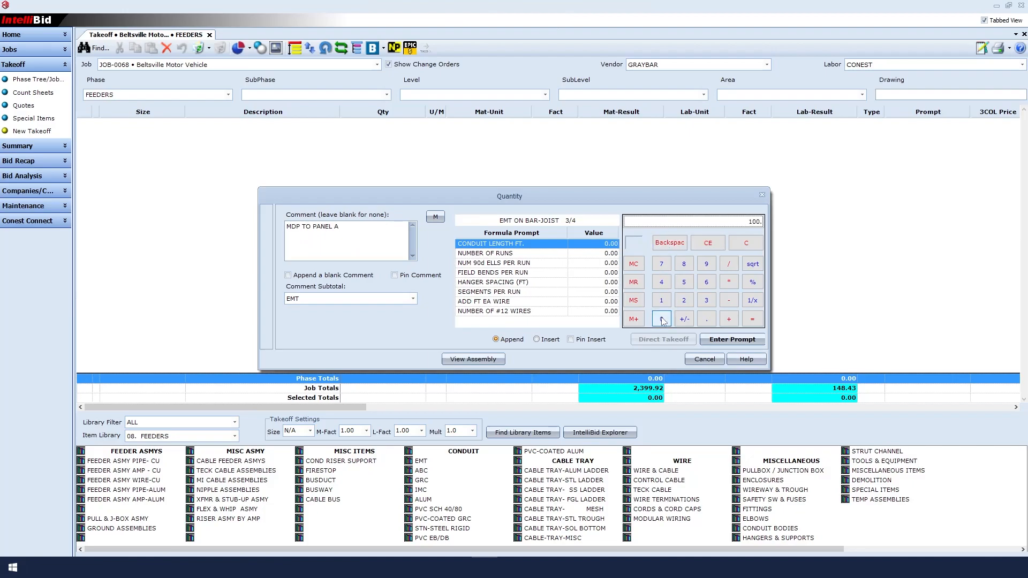
click(725, 341)
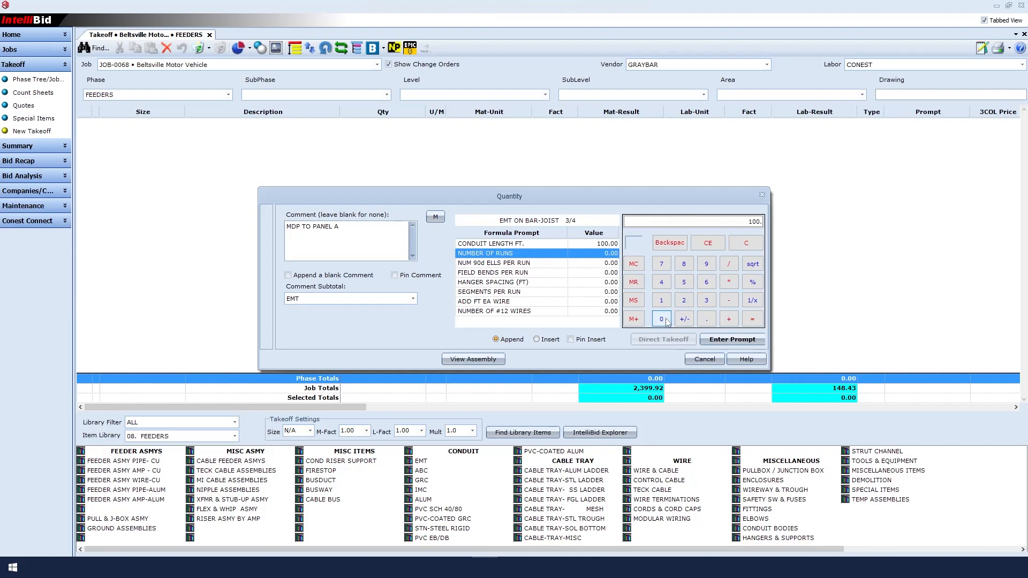
click(661, 301)
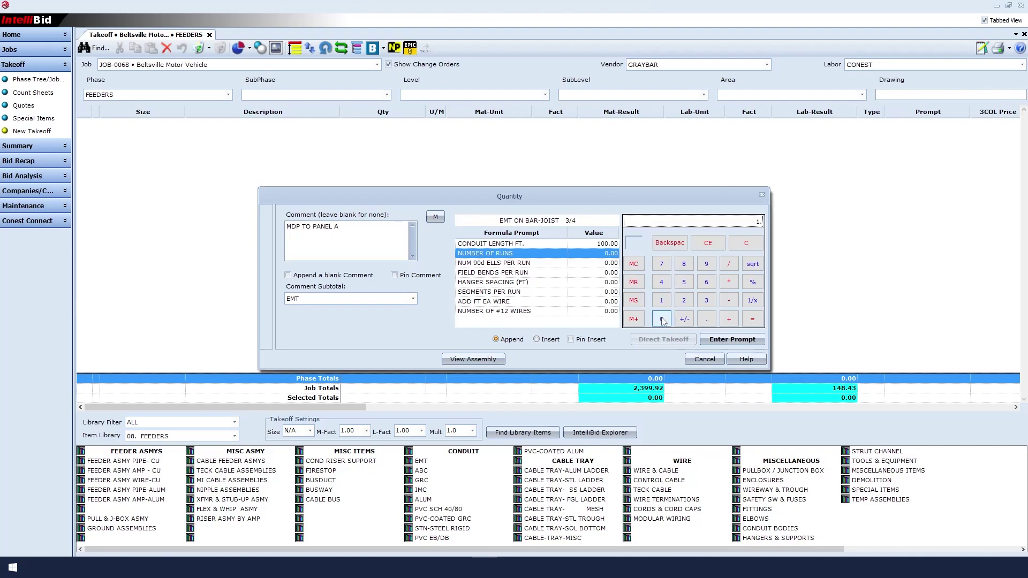
click(713, 342)
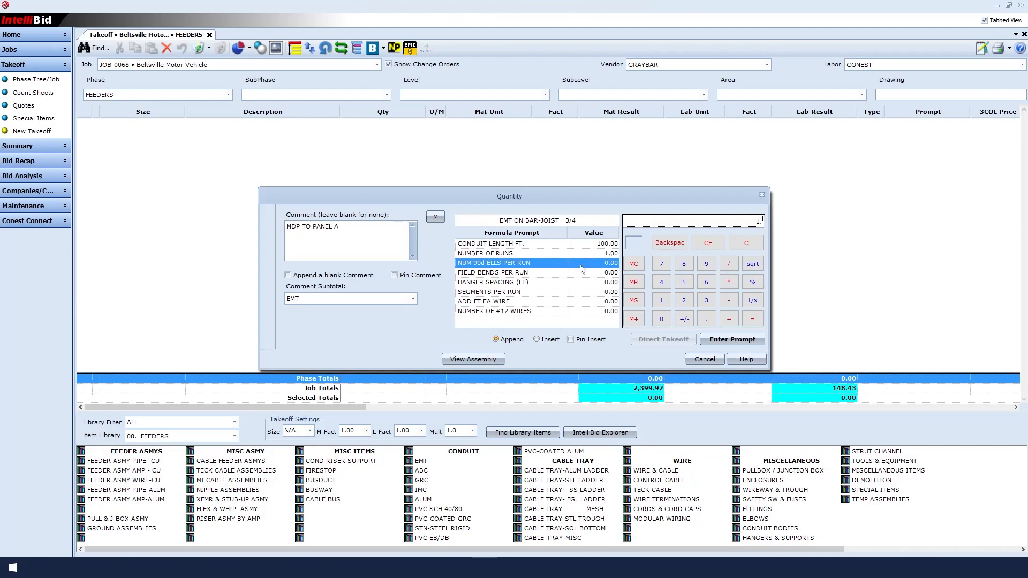
Enter 0 ells, 3 field bends and 10 ft hanger spacing per run
click(661, 319)
click(709, 341)
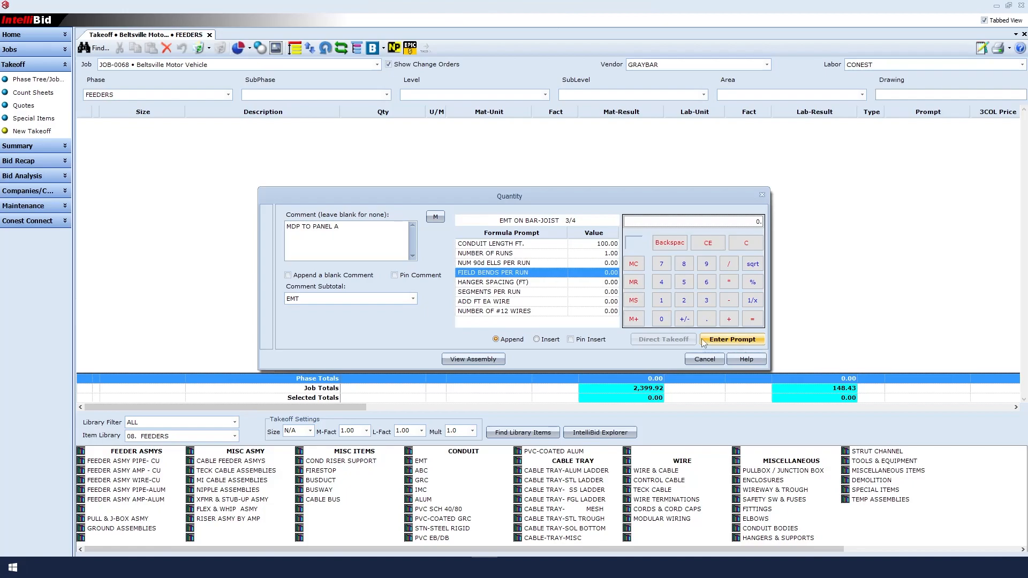
click(706, 300)
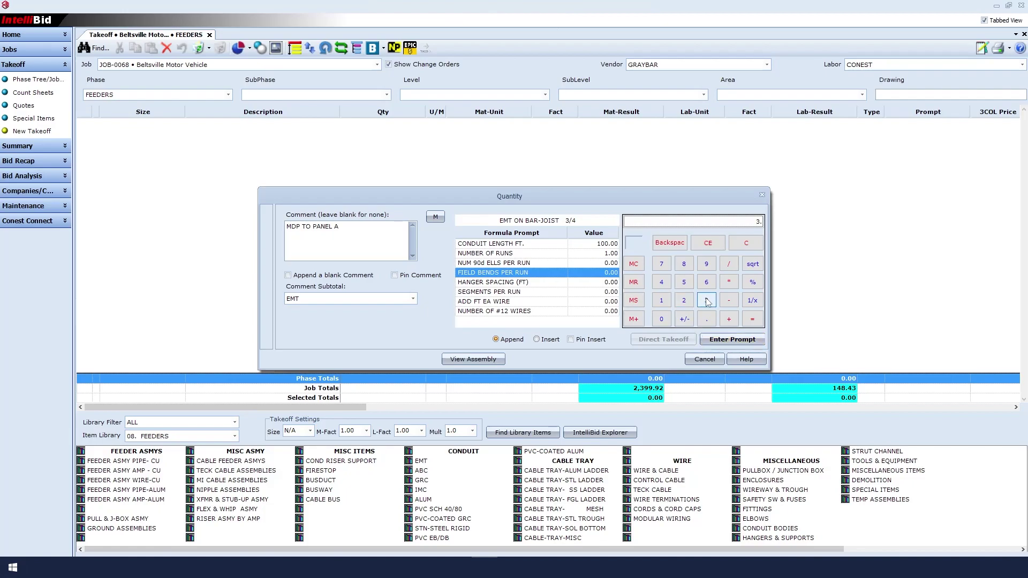
click(709, 341)
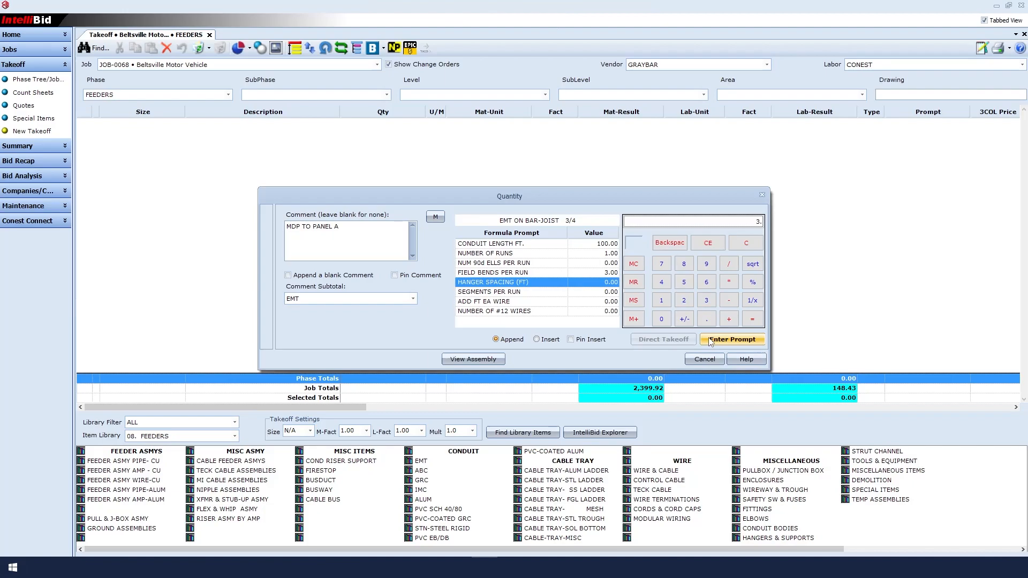
click(661, 301)
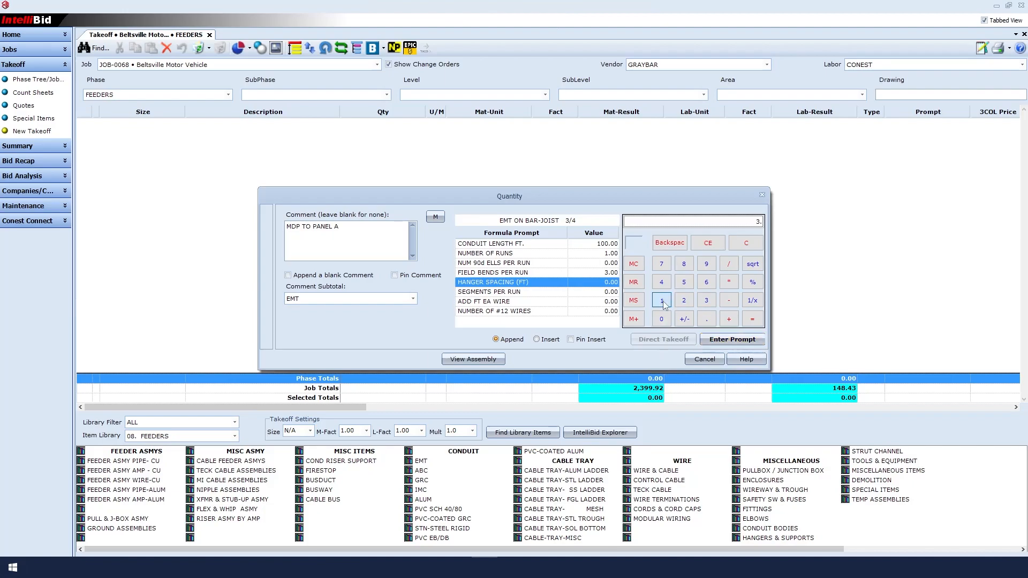
click(662, 320)
click(713, 341)
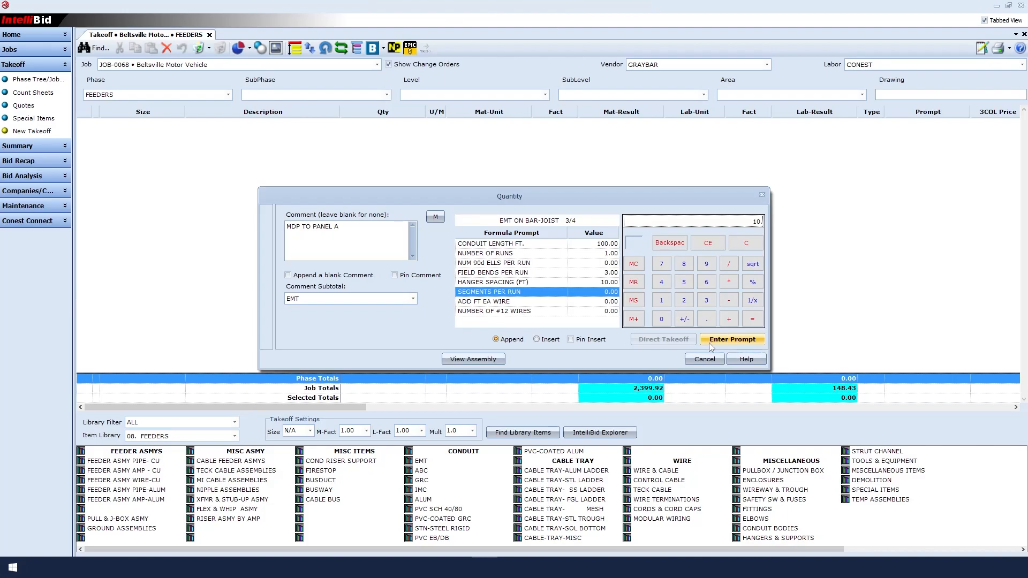
Enter 2 segments, 10 extra ft per wire and four #12 wires, adding the assembly to the takeoff
click(684, 301)
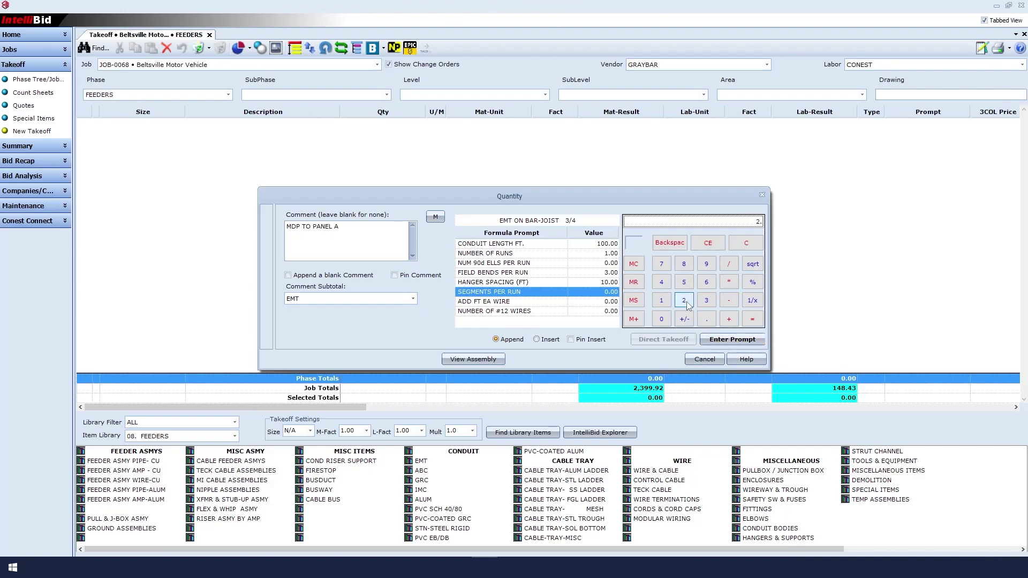
click(707, 342)
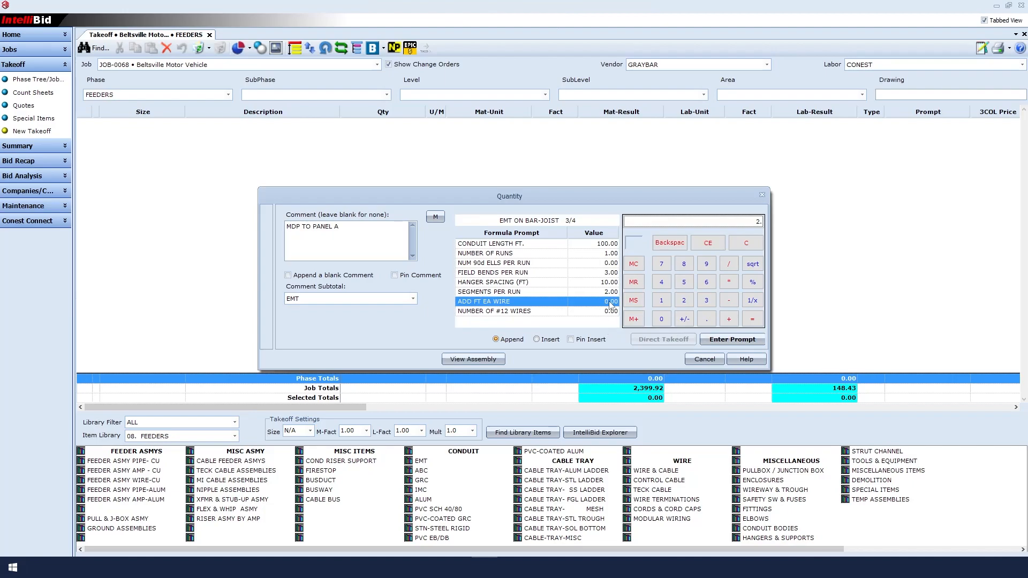
click(661, 300)
click(661, 319)
click(710, 342)
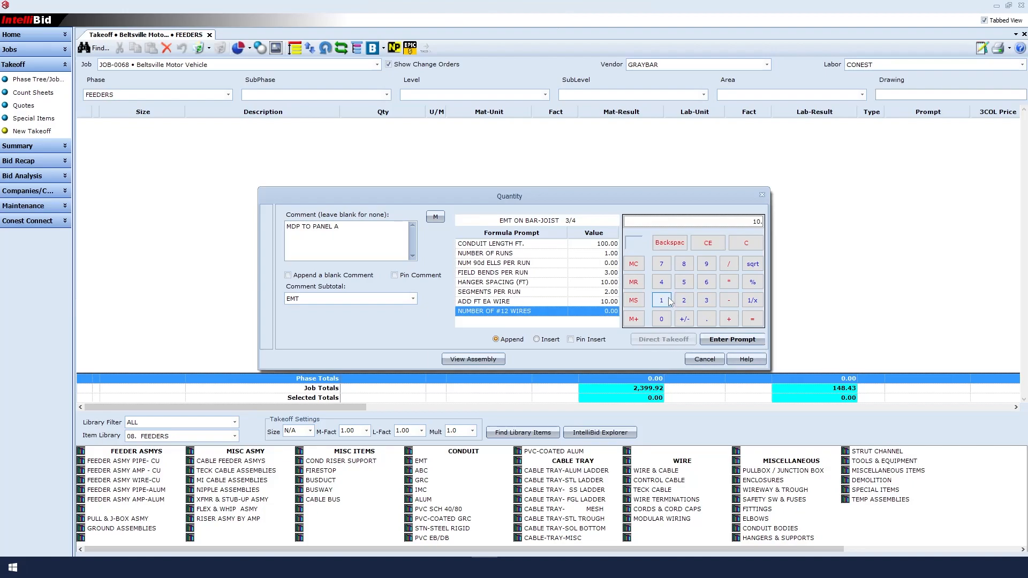
click(661, 283)
click(725, 344)
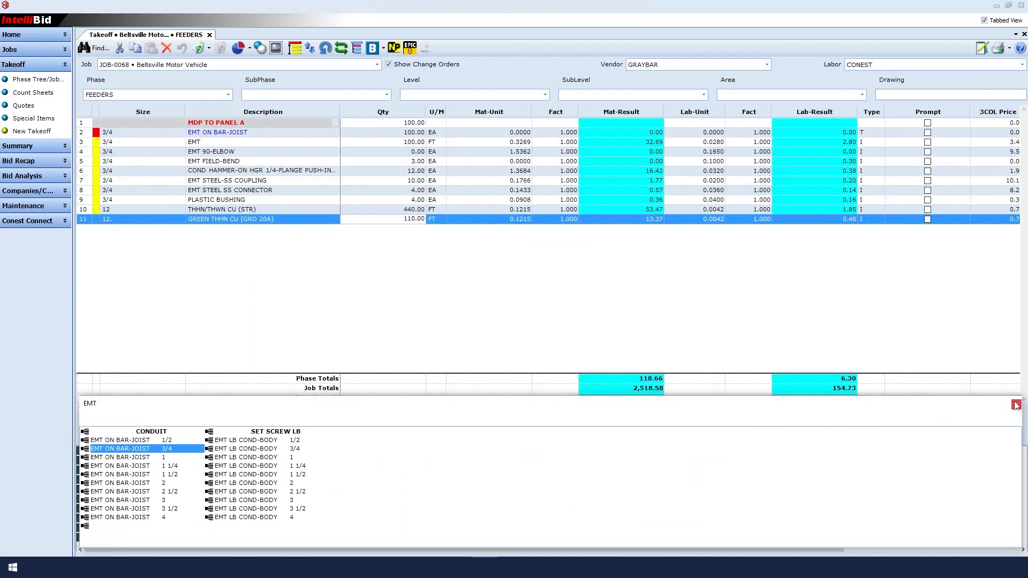
Close the EMT assembly listings and restore the full item library
click(1016, 405)
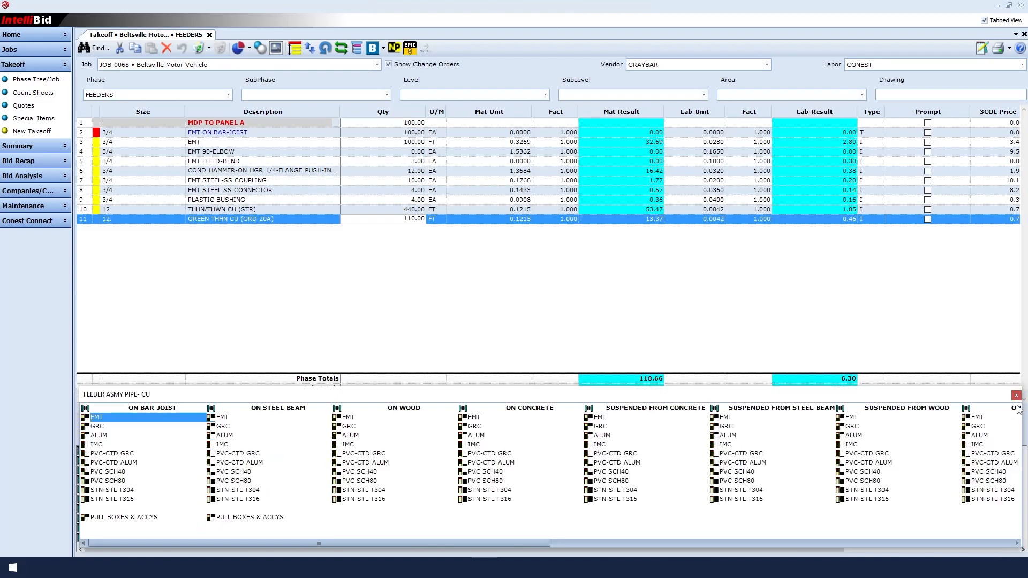
click(1016, 396)
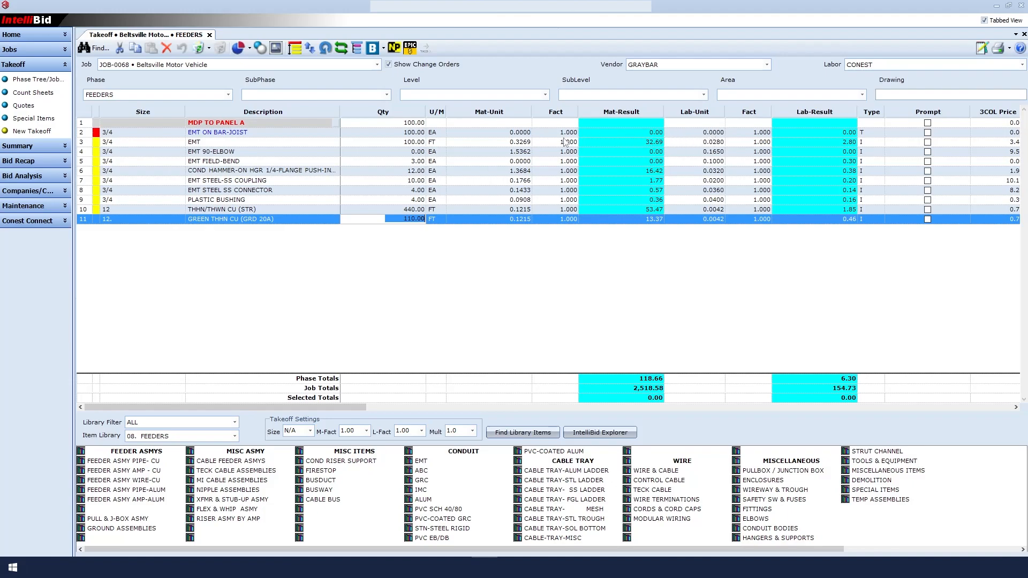
click(270, 143)
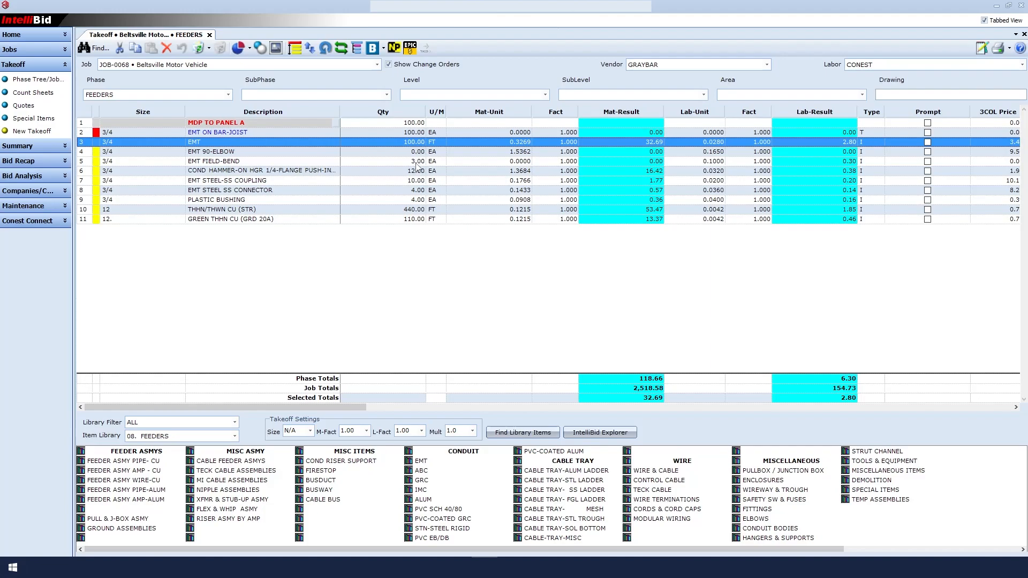
click(416, 163)
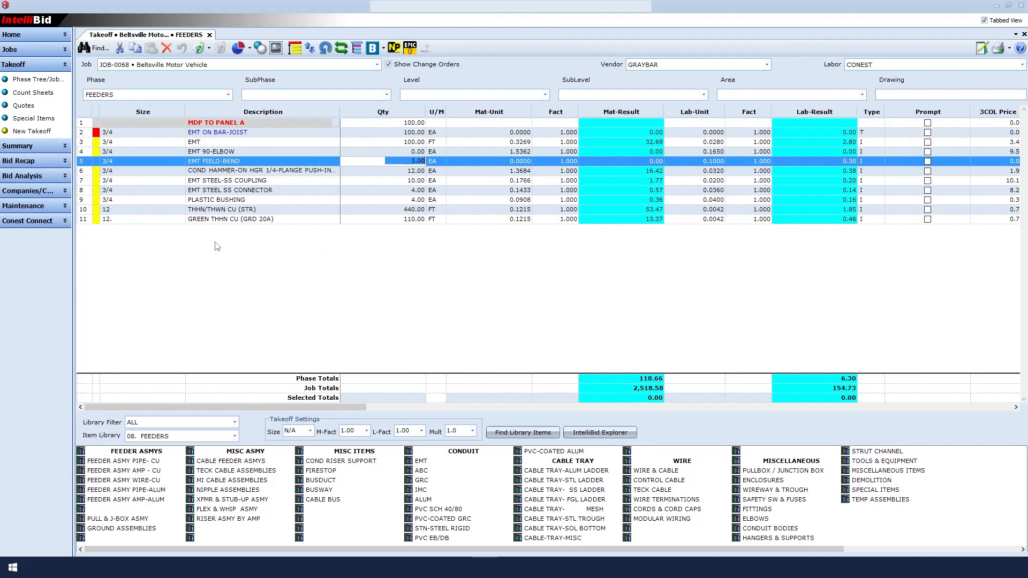
Choose the 12x12x6 painted screw-cover pull box without knockouts from the 6" D pull boxes on bar joist
click(117, 519)
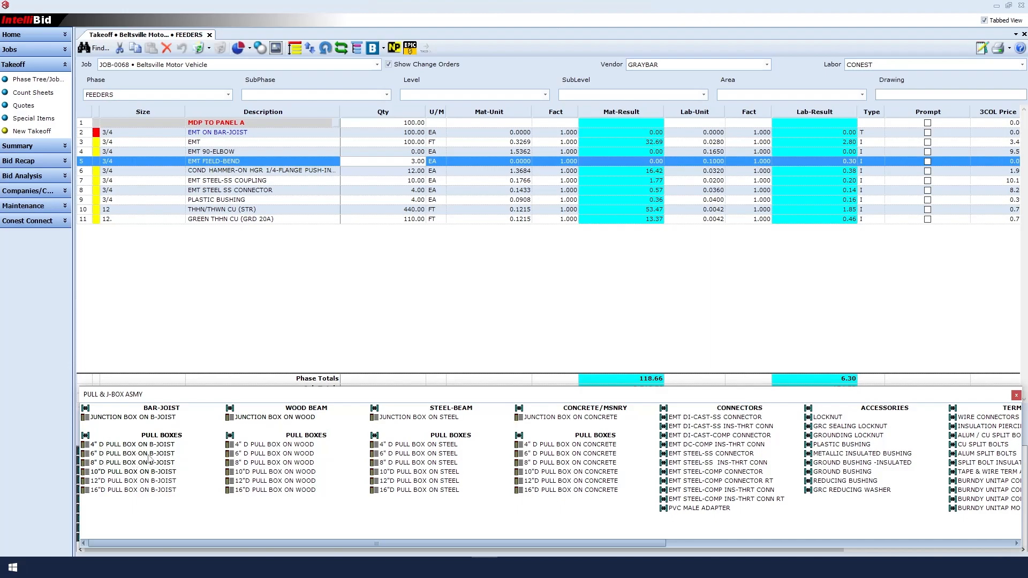
click(150, 454)
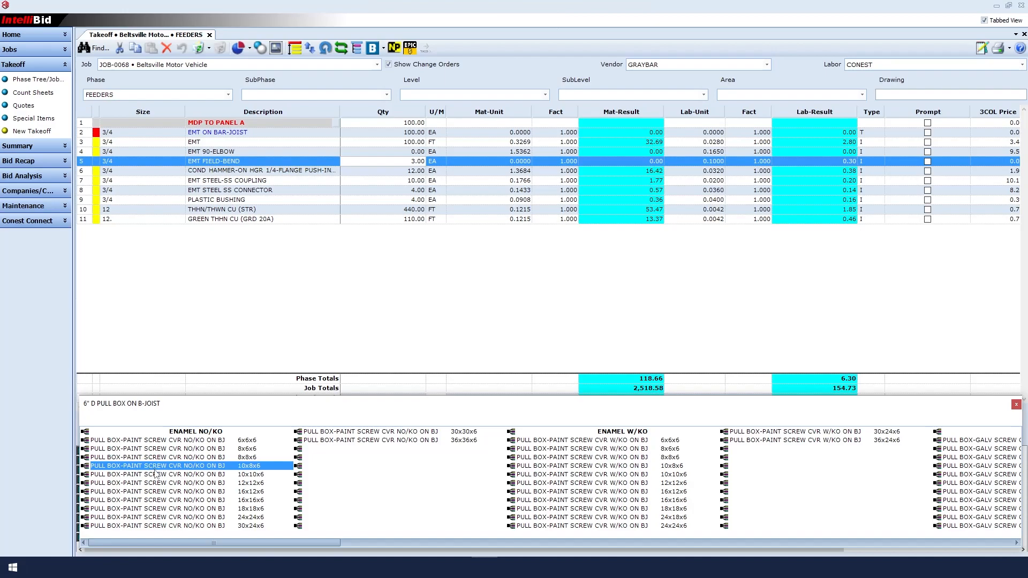
click(263, 486)
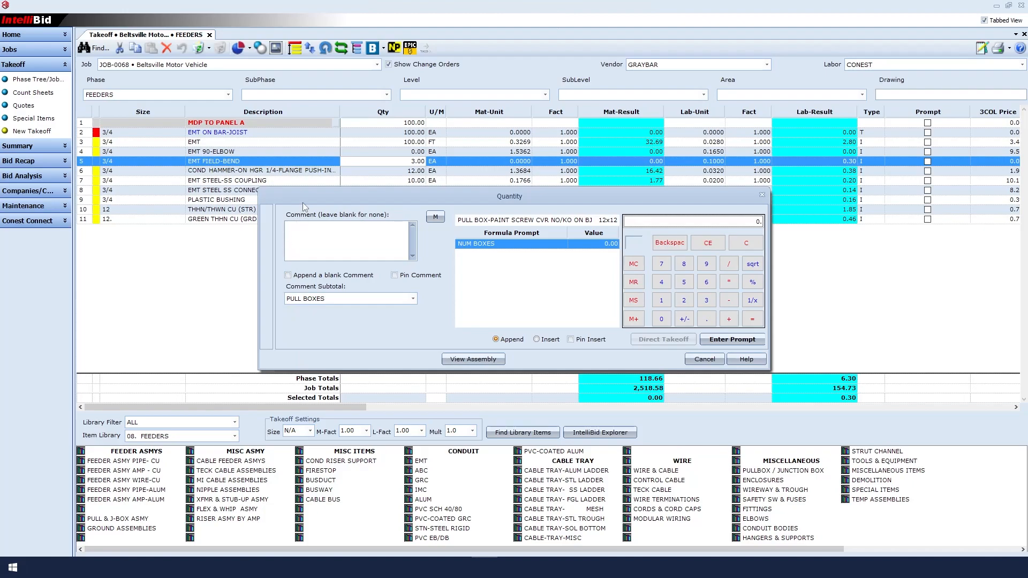
Enter a count of 2 pull boxes and add the assembly to the takeoff
drag(303, 202, 309, 250)
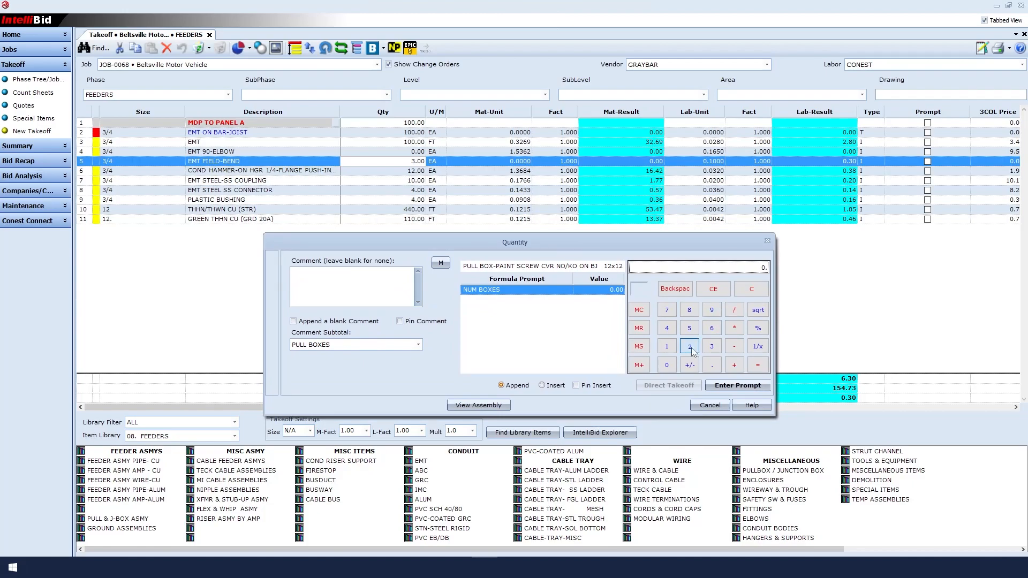
click(733, 387)
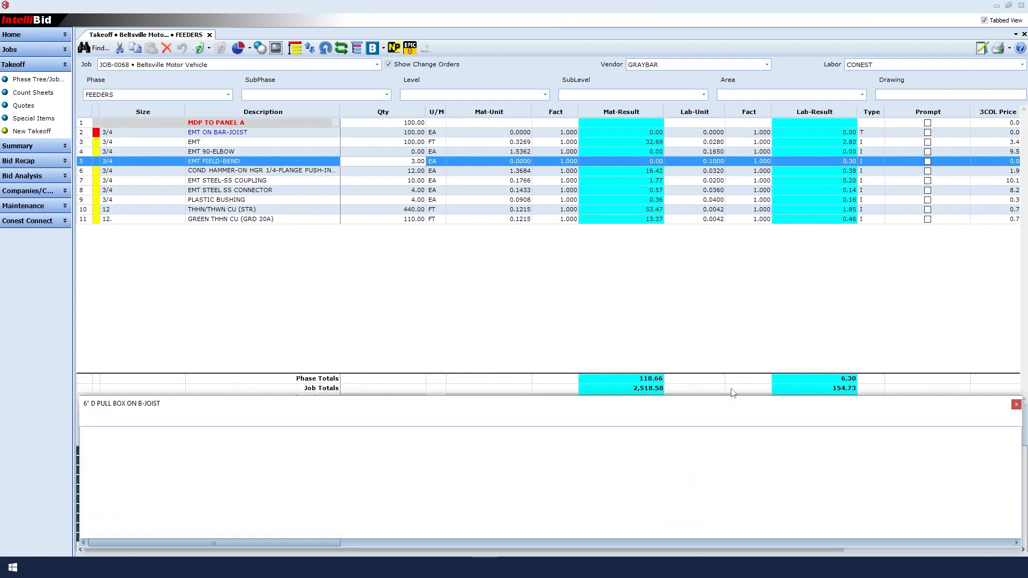
click(755, 432)
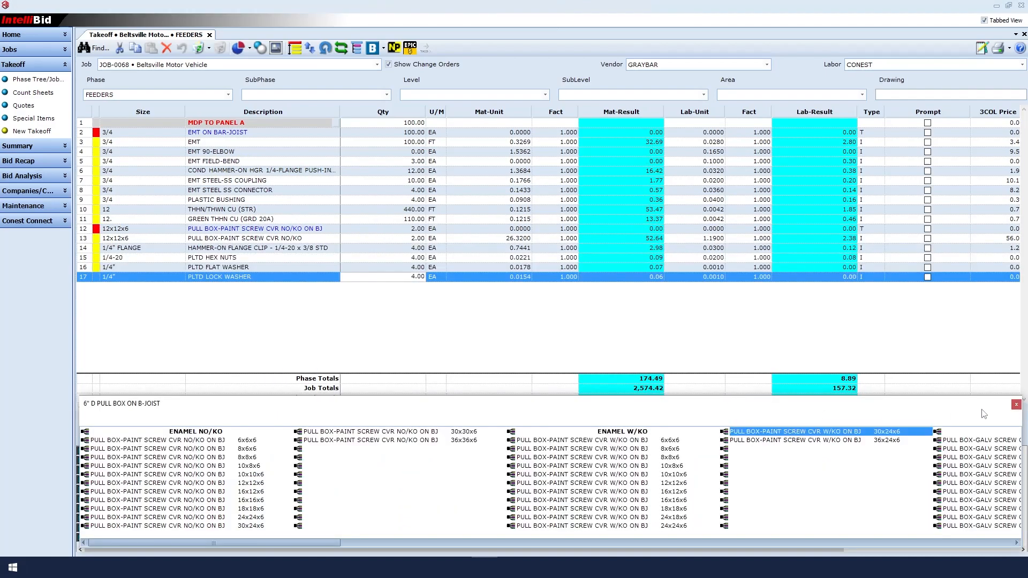
Close the pull box listings and restore the full item library
click(1016, 404)
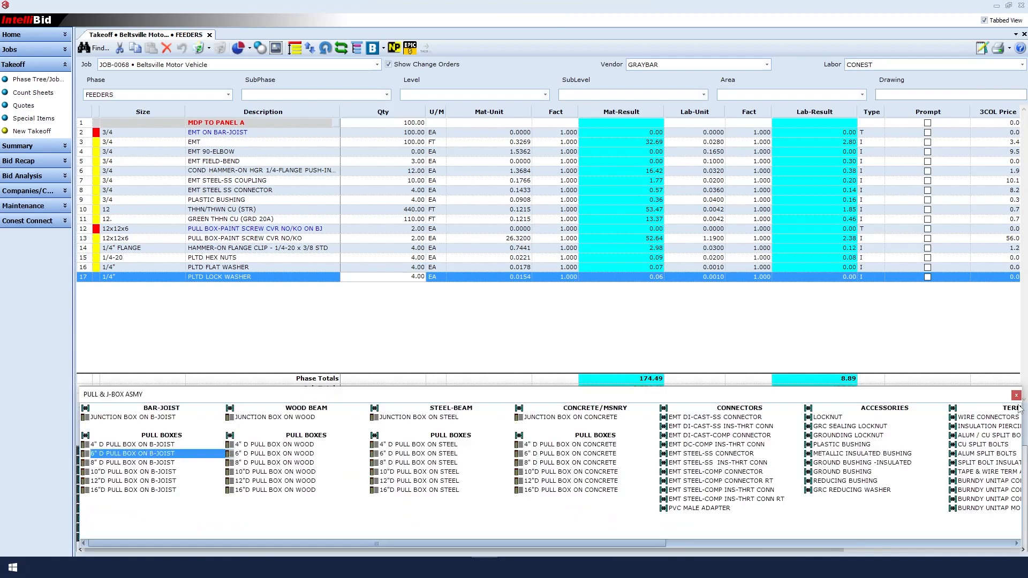
click(1016, 396)
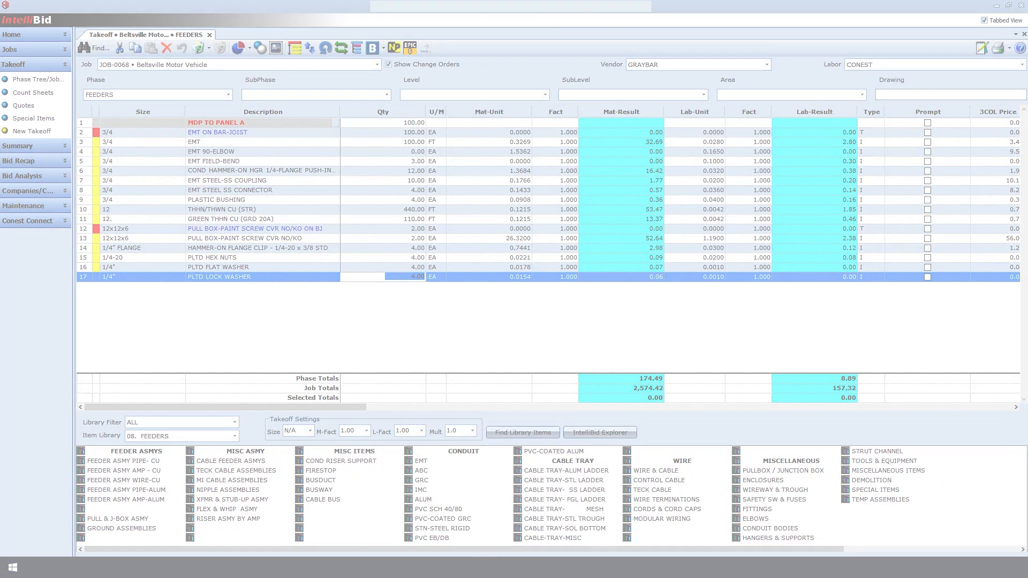